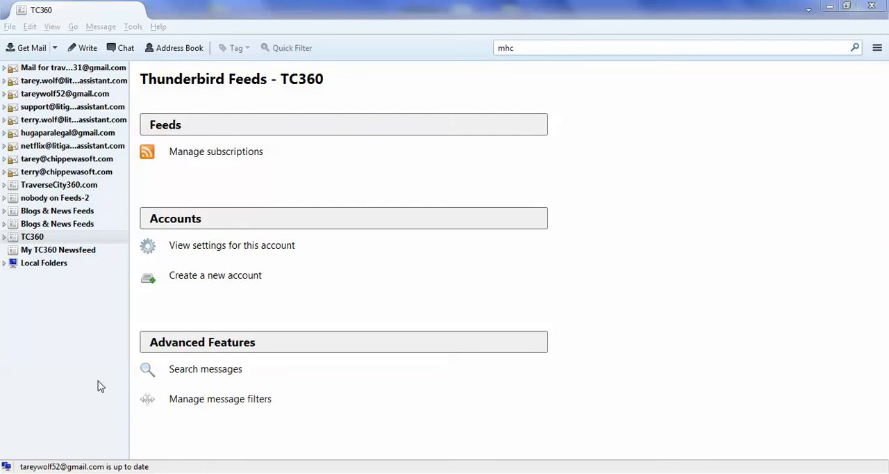
- Begin creating a new account from the File menu
left_click(9, 28)
mouse_move(42, 43)
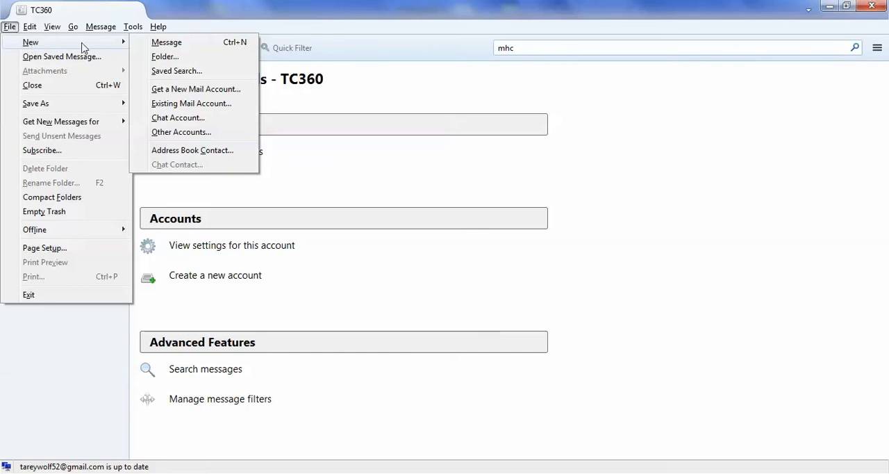
- Choose the Blogs & News Feeds account type, start renaming it TC360, then cancel the wizard
left_click(180, 132)
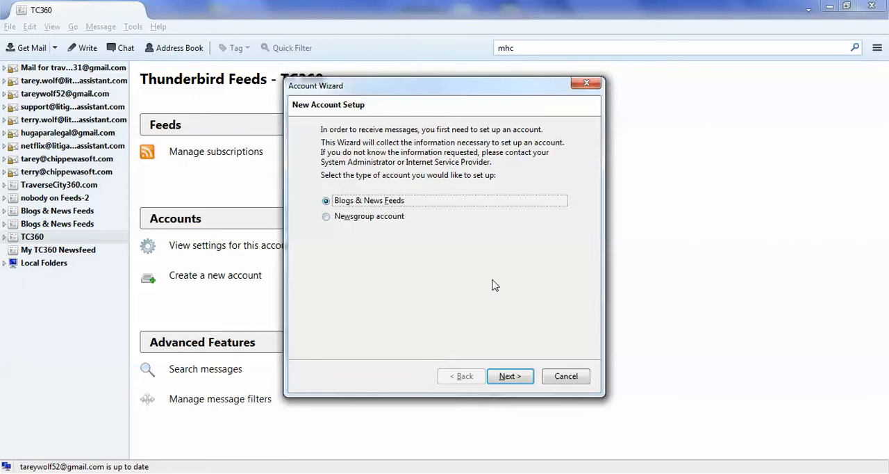
left_click(509, 377)
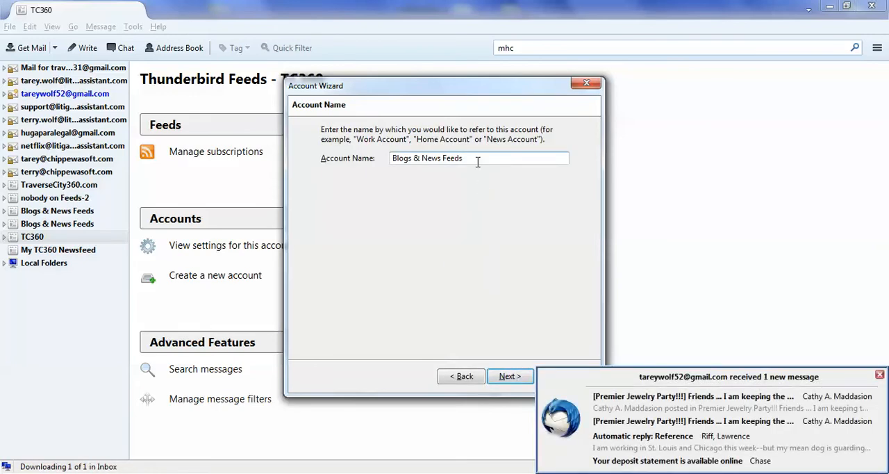
left_click(880, 375)
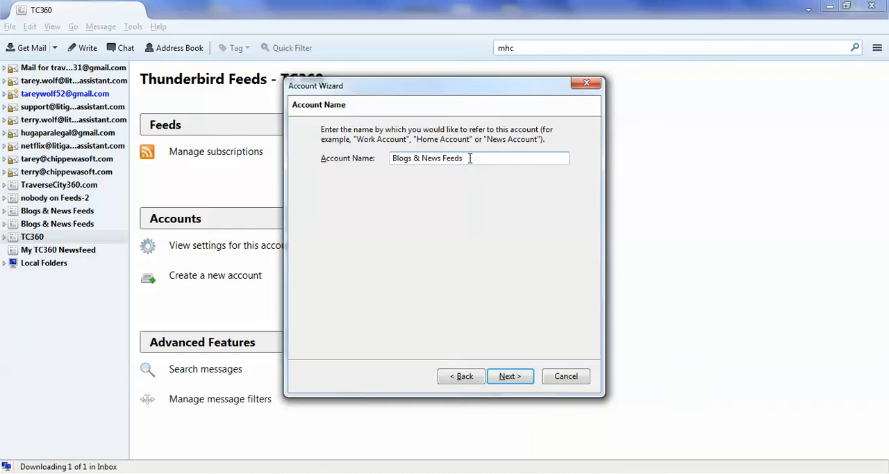
left_click(335, 157)
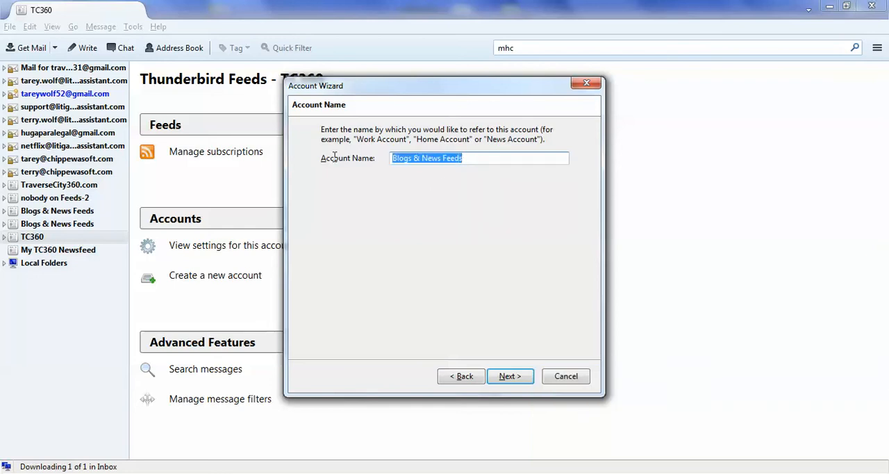
type("TC360")
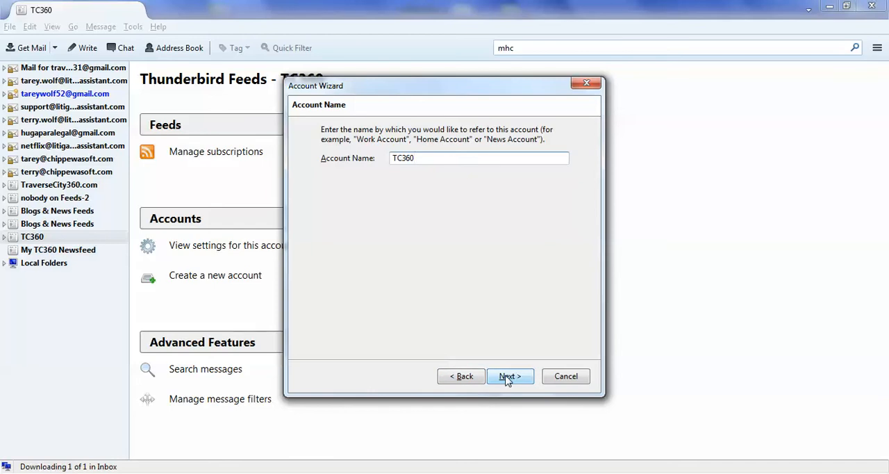
left_click(565, 383)
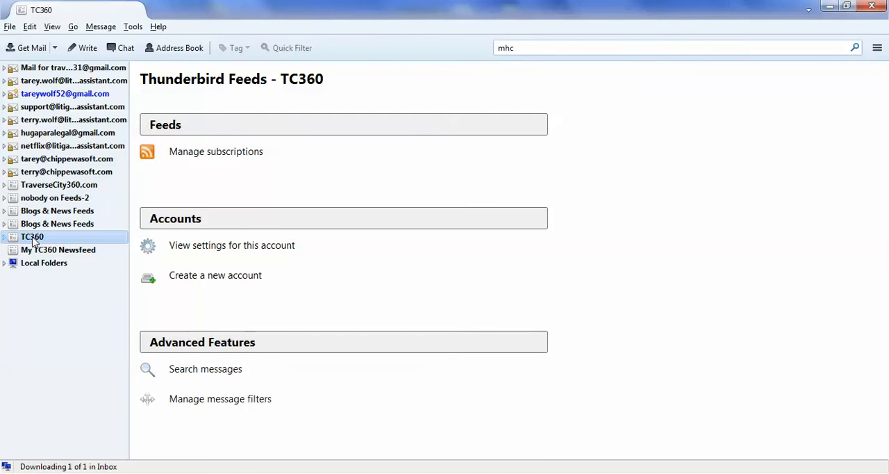
left_click(199, 158)
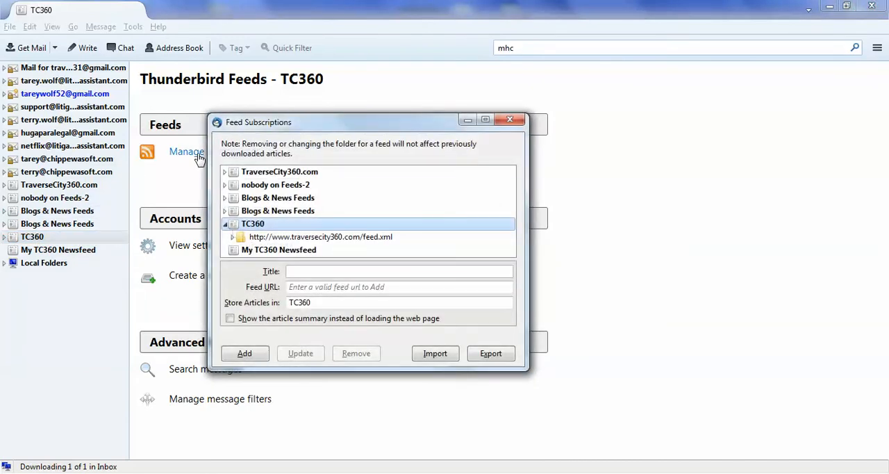
left_click(263, 241)
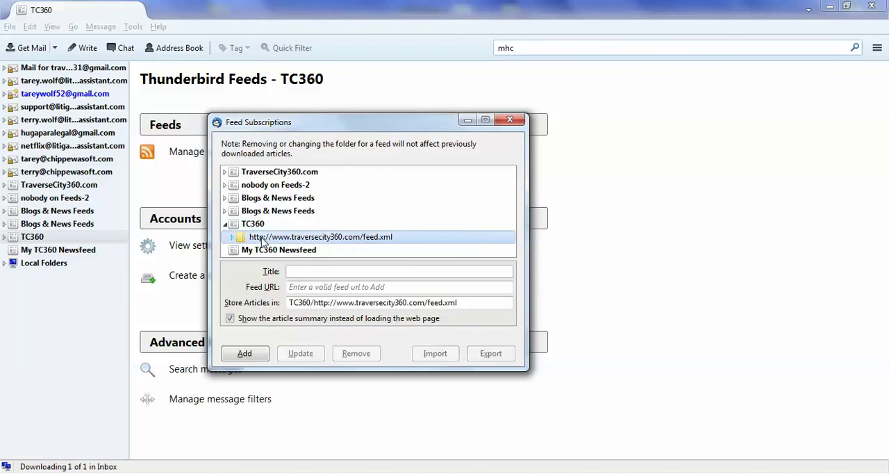
left_click(291, 287)
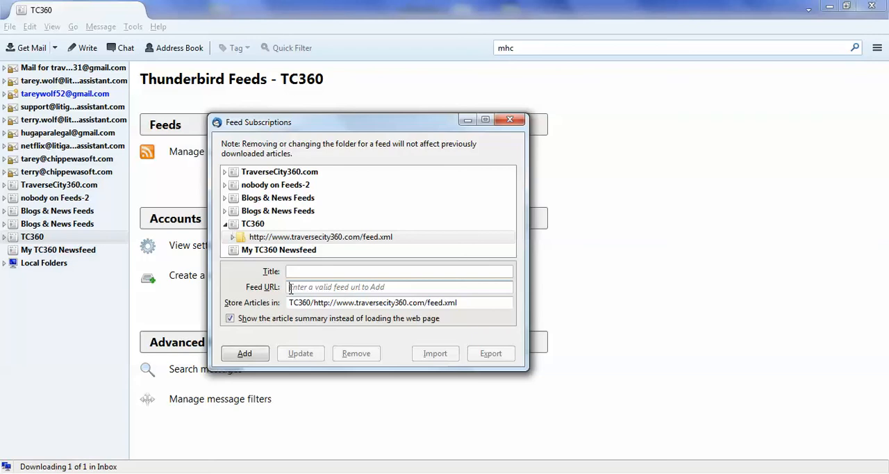
type("http:/")
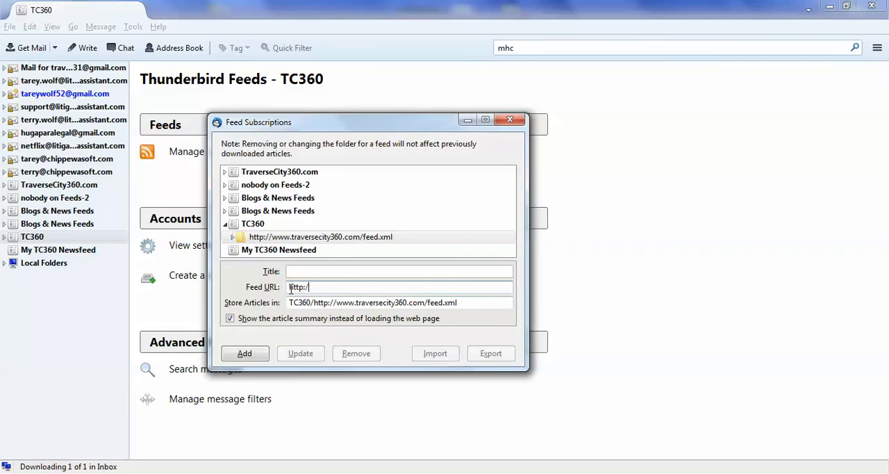
type("/ww")
type("w.")
type("traverseci")
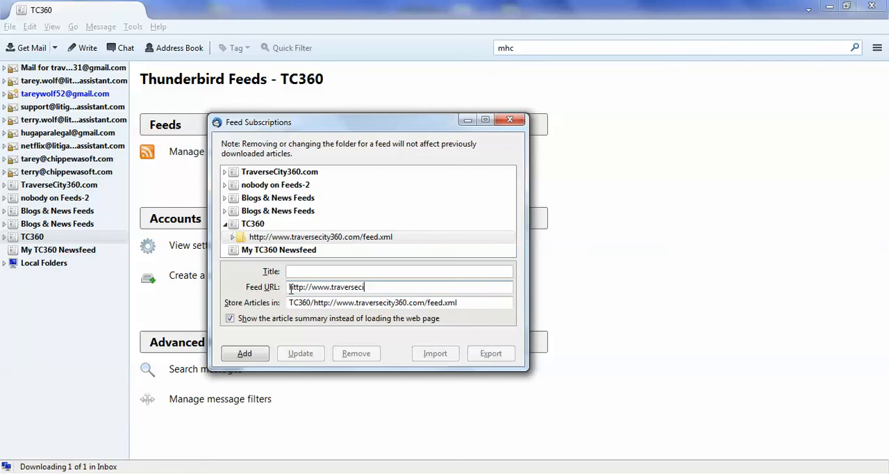
type("ty360.c")
type("om")
type("/fe")
type("ed.")
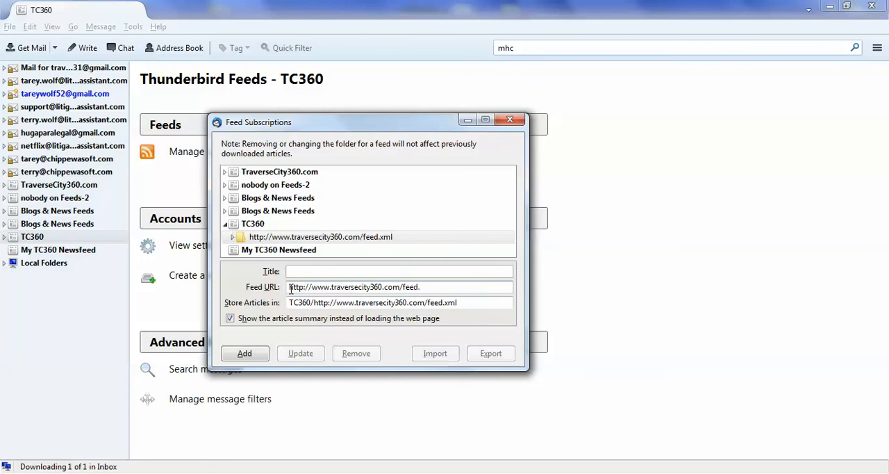
type("xml")
left_click(237, 364)
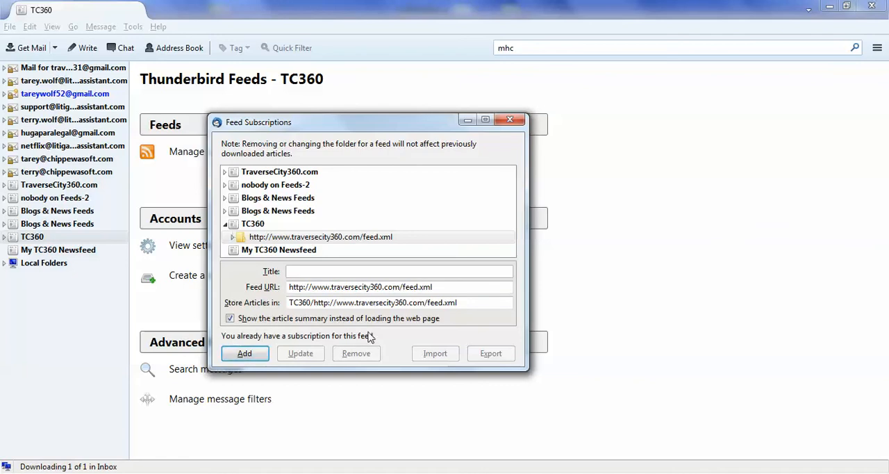
left_click(268, 240)
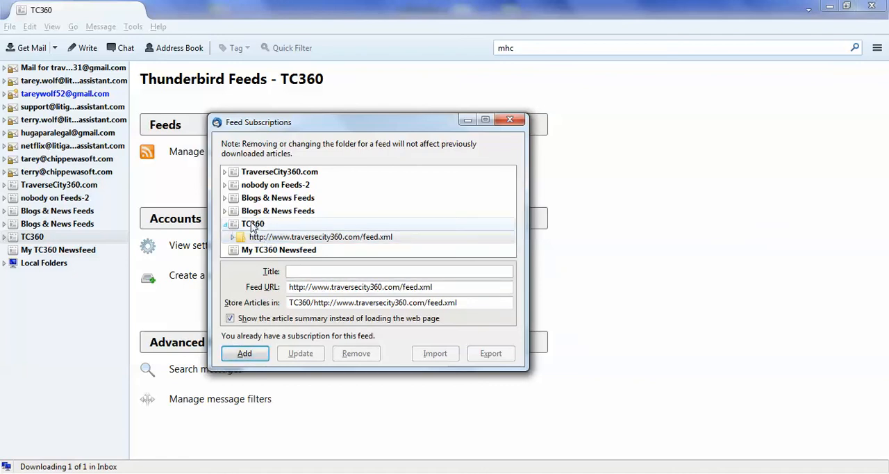
left_click(254, 225)
- Show the TC360 feed's headlines and read the Health and Fitness and Cheap Eats! previews
left_click(510, 121)
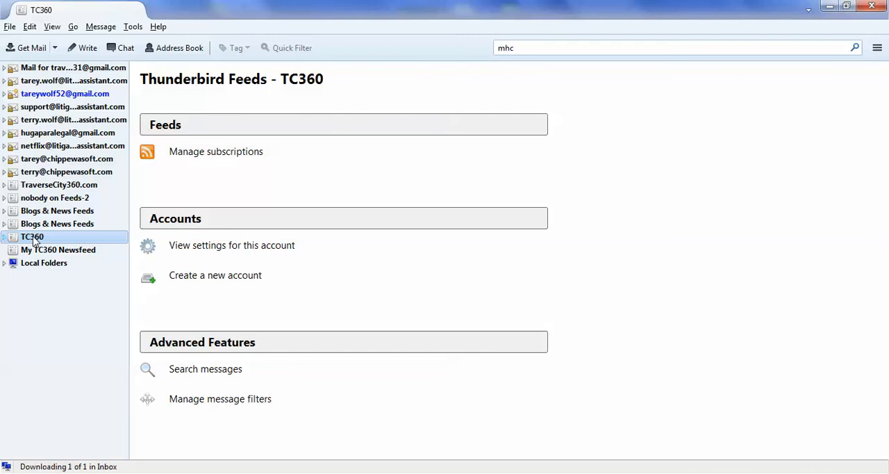
left_click(5, 238)
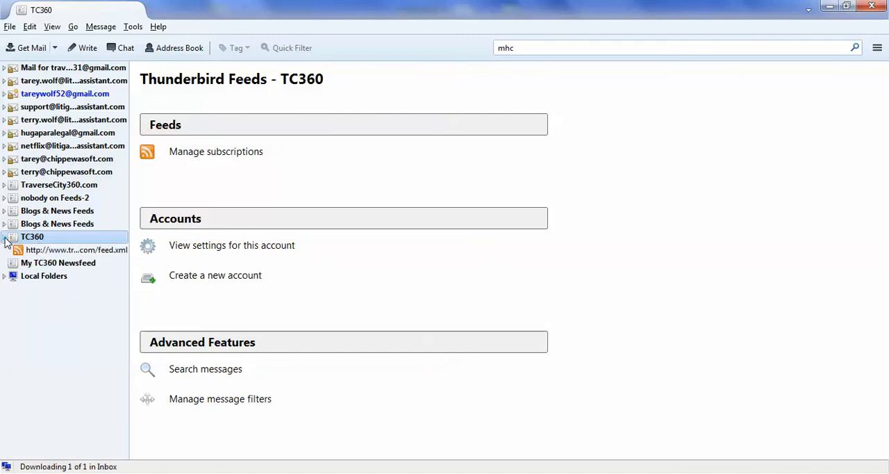
left_click(44, 250)
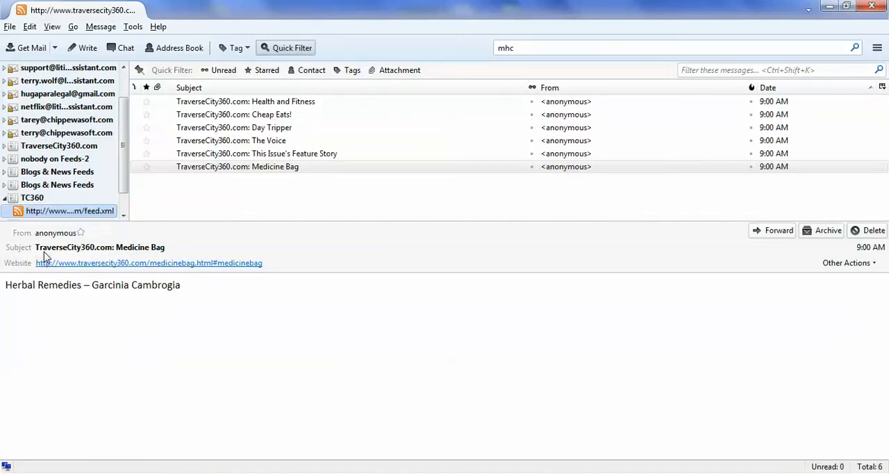
left_click(276, 102)
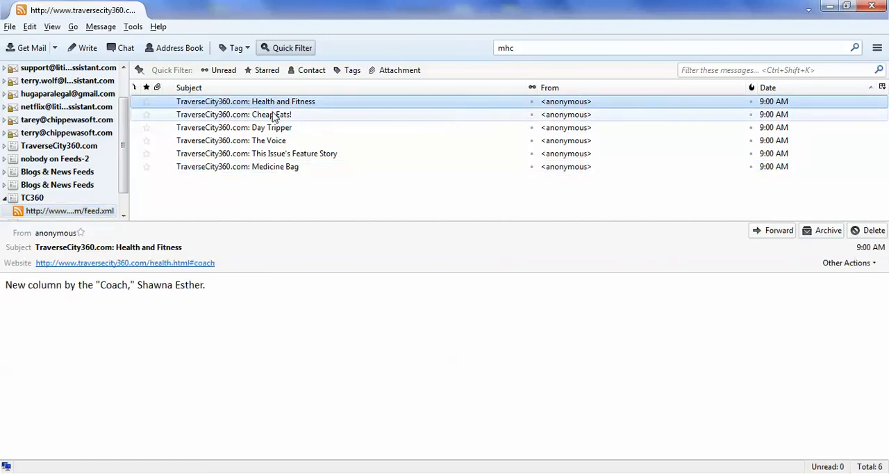
left_click(274, 115)
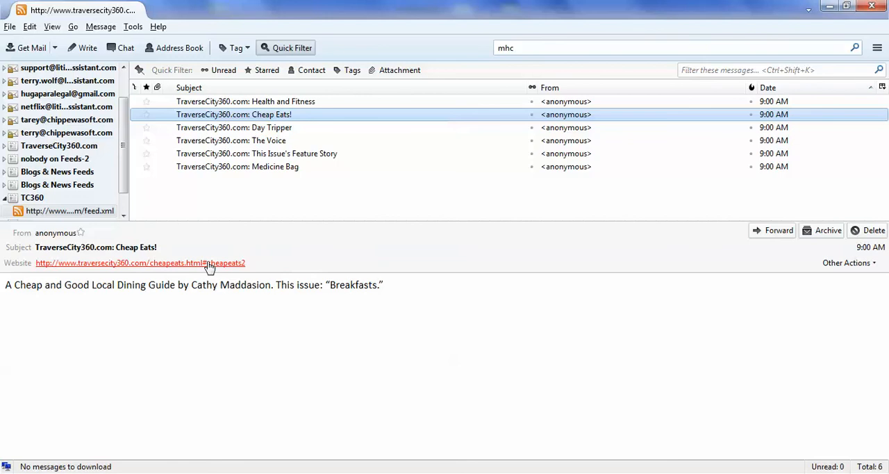
- View the full Cheap Eats article from traversecity360.com in Internet Explorer and scroll through it
left_click(209, 263)
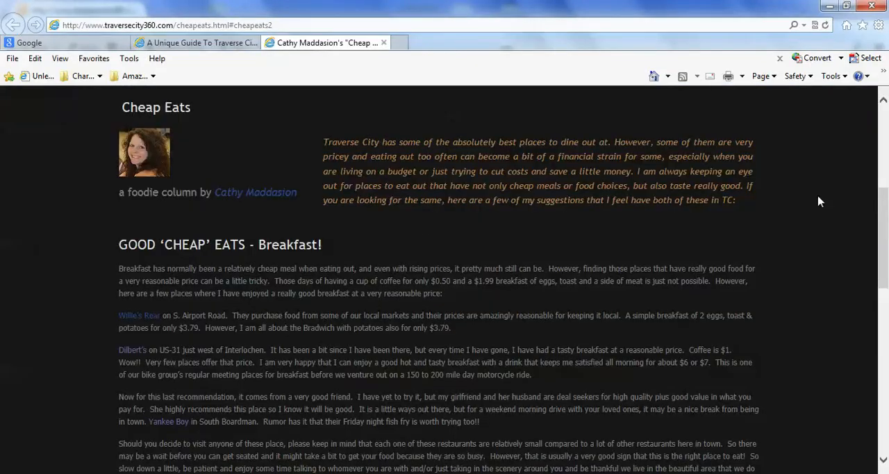
mouse_move(884, 215)
left_mouse_down()
mouse_move(881, 304)
mouse_move(876, 125)
left_mouse_up()
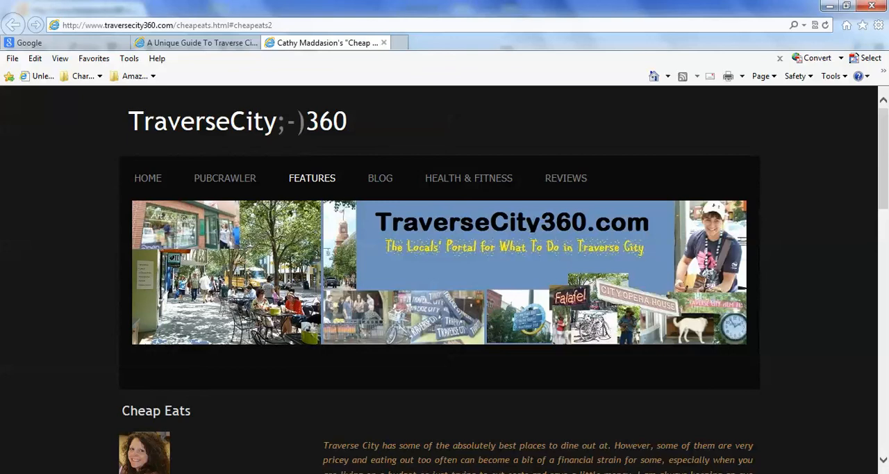
left_click(760, 473)
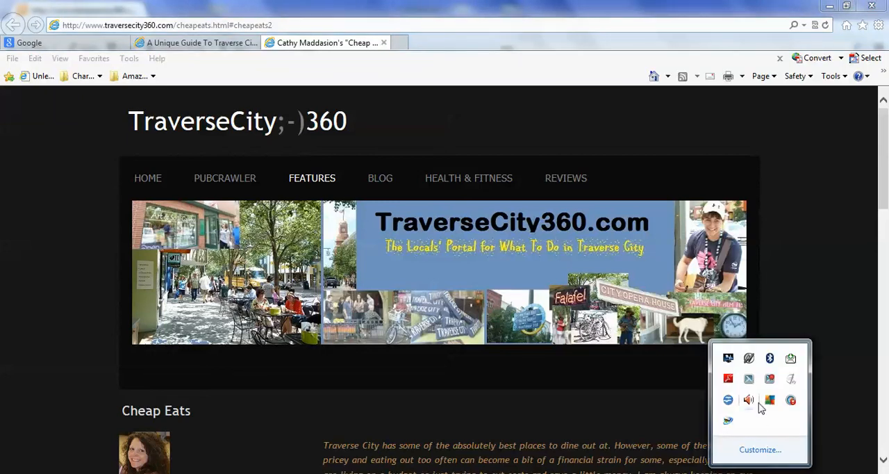